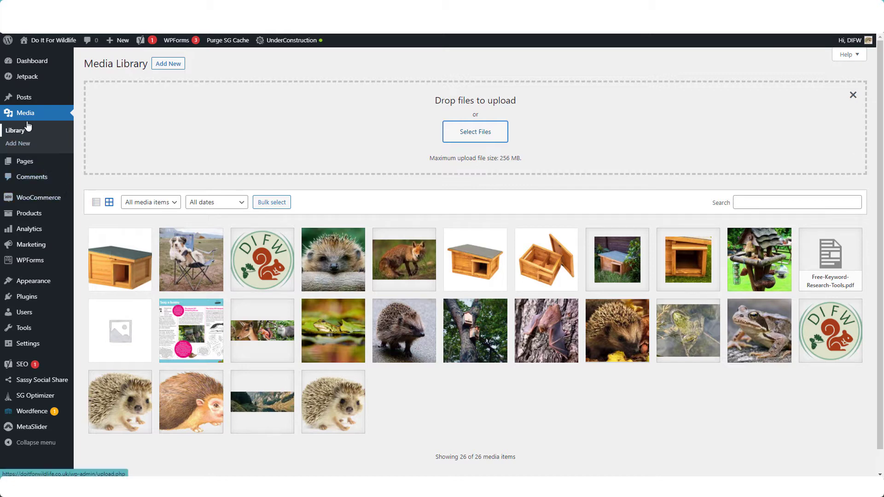
# Open the post "Is Your Garden too Tidy for Hedgehogs?" and insert an Image block after its second paragraph.
pyautogui.moveTo(24, 97)
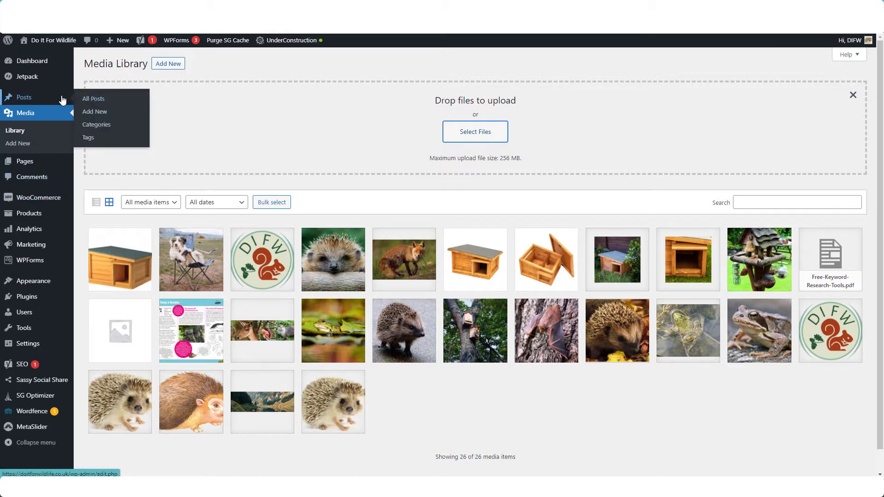
pyautogui.click(94, 101)
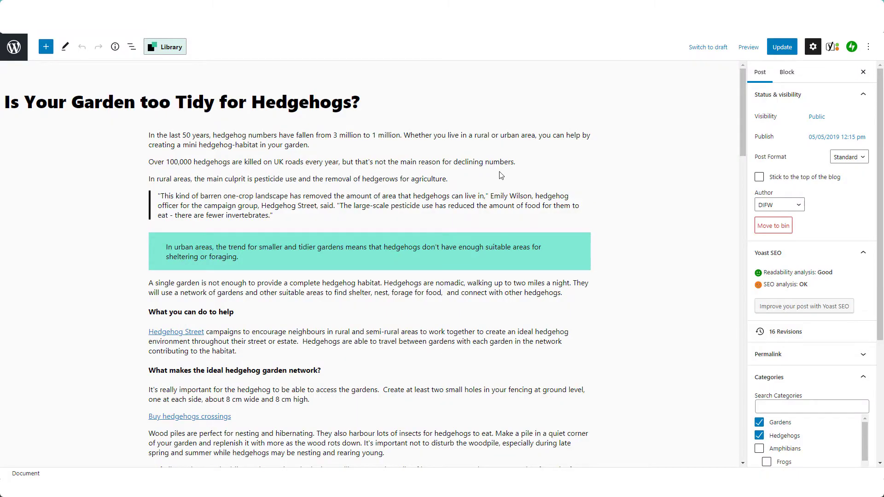
pyautogui.moveTo(355, 172)
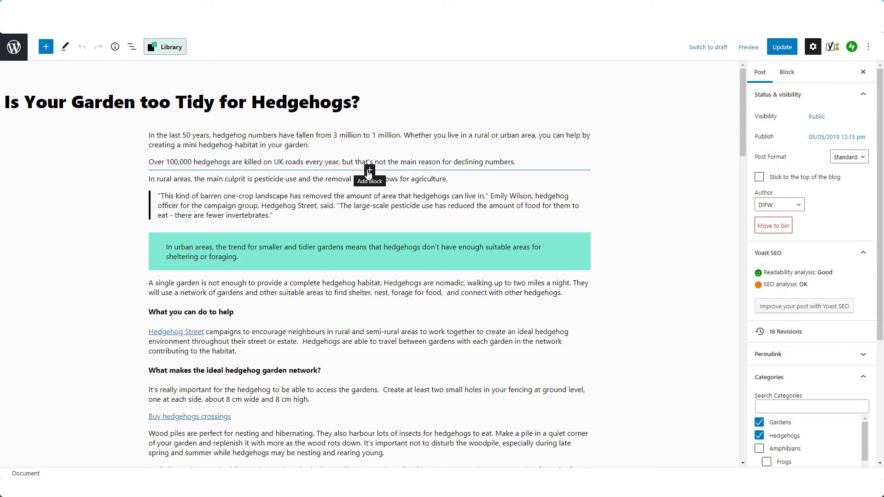
pyautogui.click(369, 171)
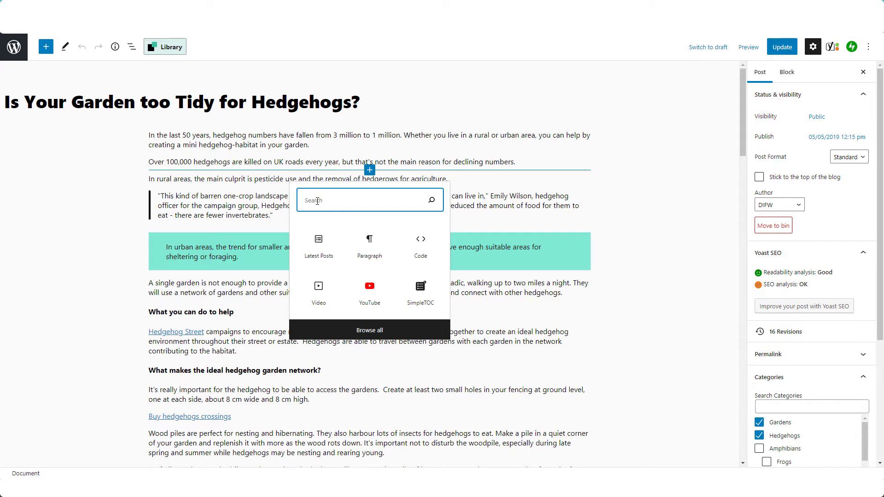
pyautogui.write('imag')
pyautogui.click(320, 248)
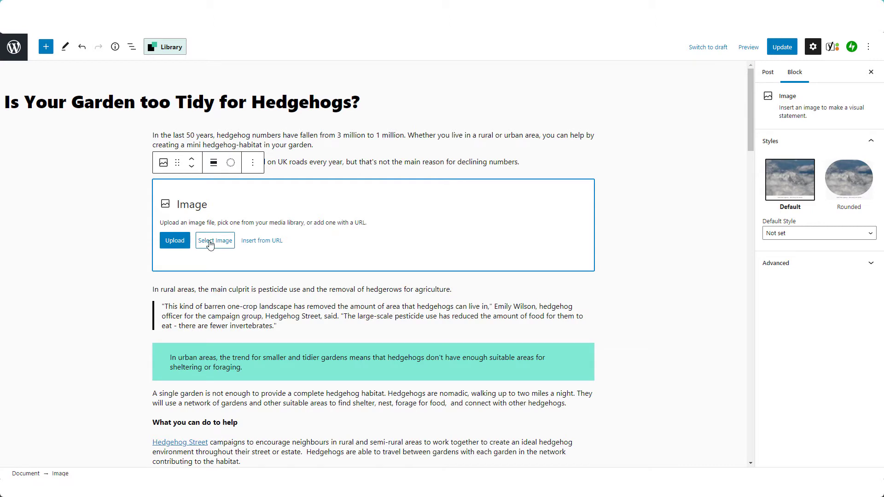
# Fill the post's new Image block with hedgehog-house.png from the media library.
pyautogui.click(211, 244)
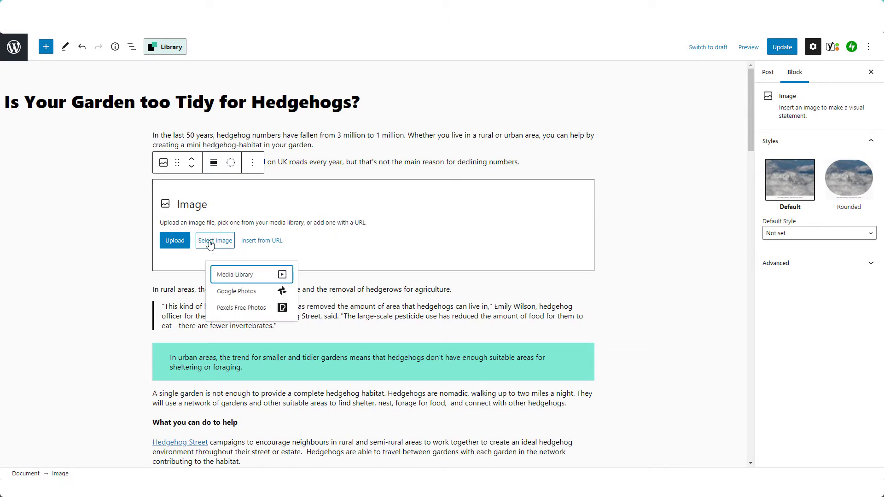
pyautogui.click(226, 276)
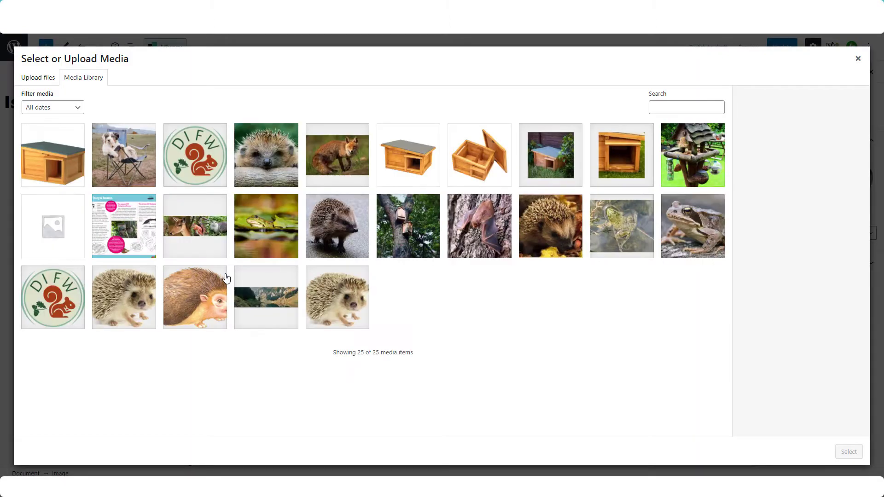
pyautogui.click(62, 171)
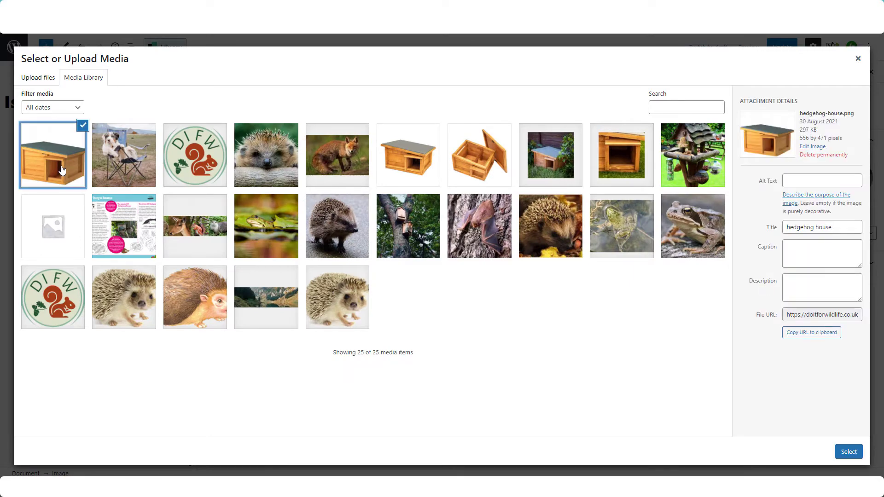
pyautogui.click(850, 454)
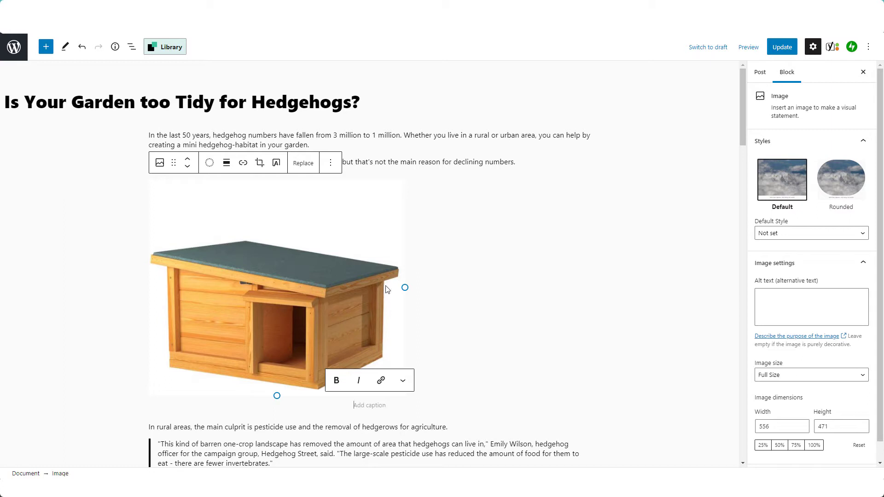
pyautogui.click(245, 166)
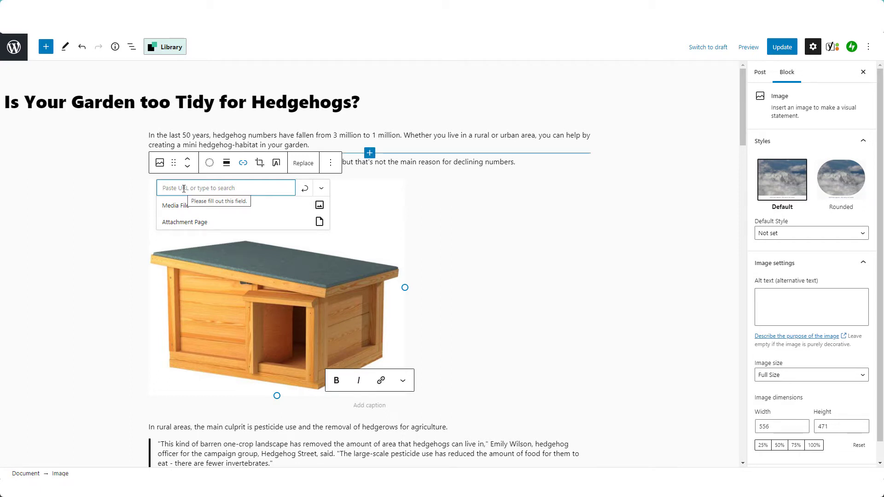
pyautogui.hotkey('ctrl', 'v')
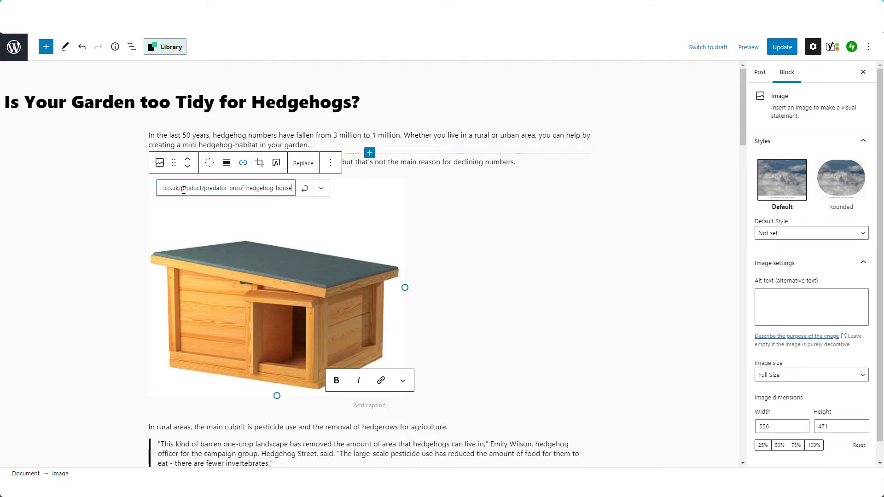
pyautogui.click(321, 188)
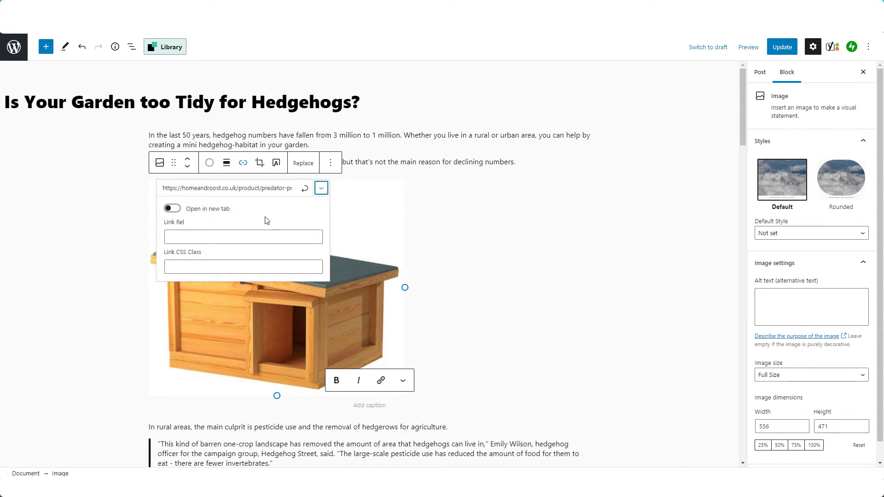
pyautogui.click(178, 209)
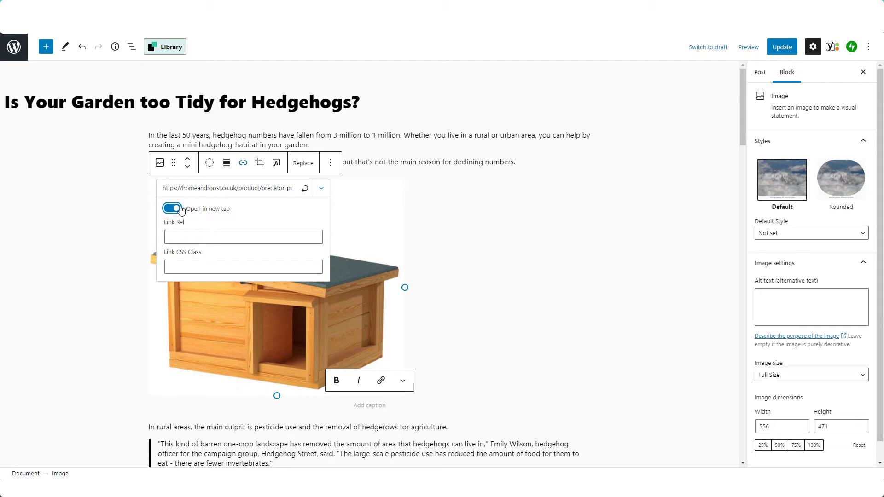
pyautogui.click(305, 189)
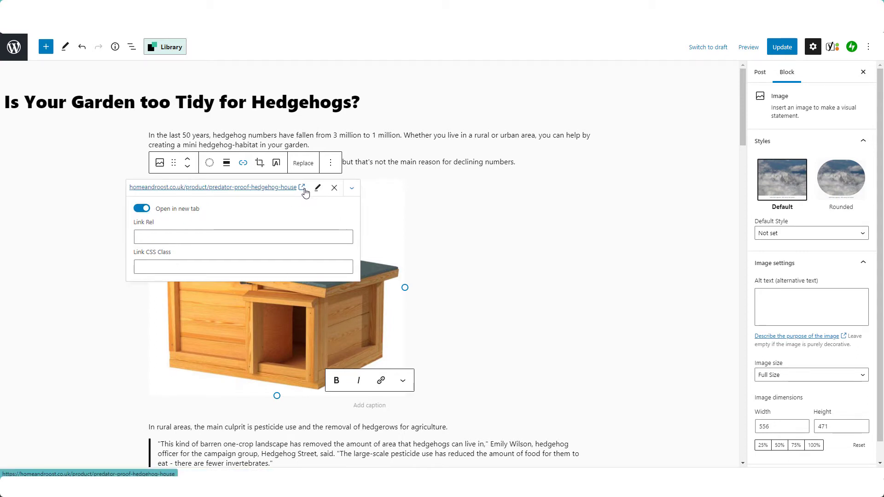
pyautogui.click(597, 216)
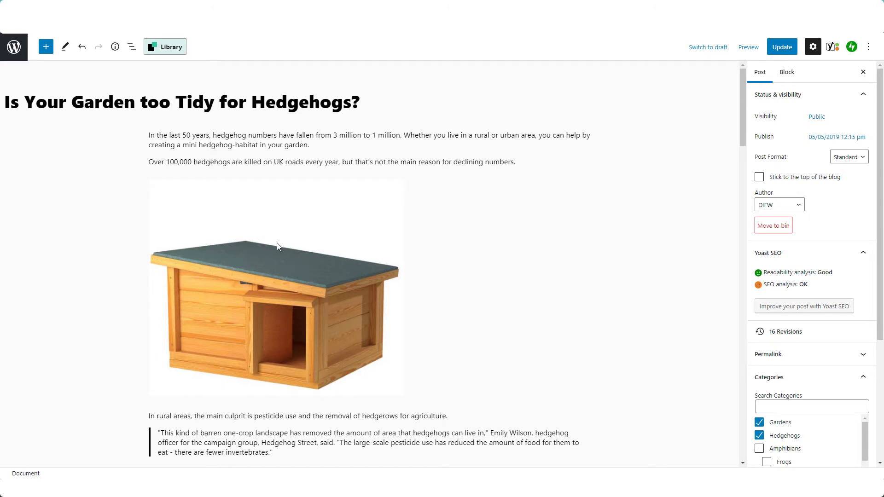
# Check the link attached to the hedgehog house image, and preview the post.
pyautogui.click(254, 245)
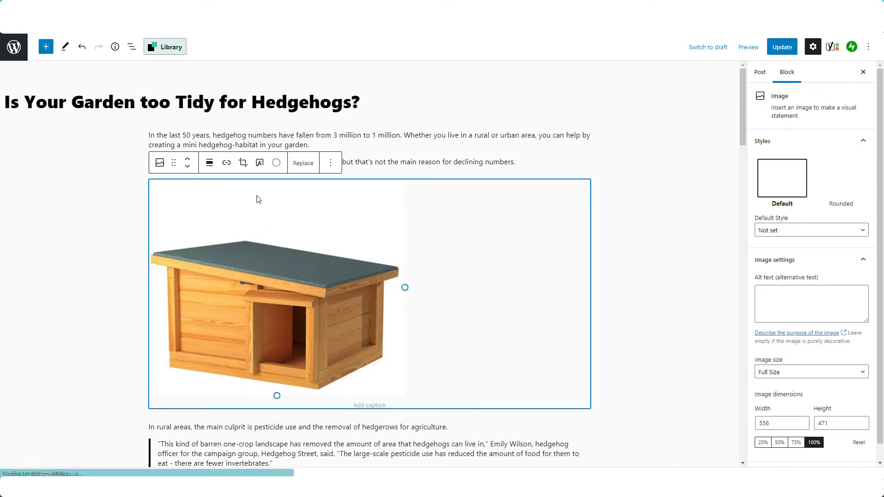
pyautogui.click(227, 165)
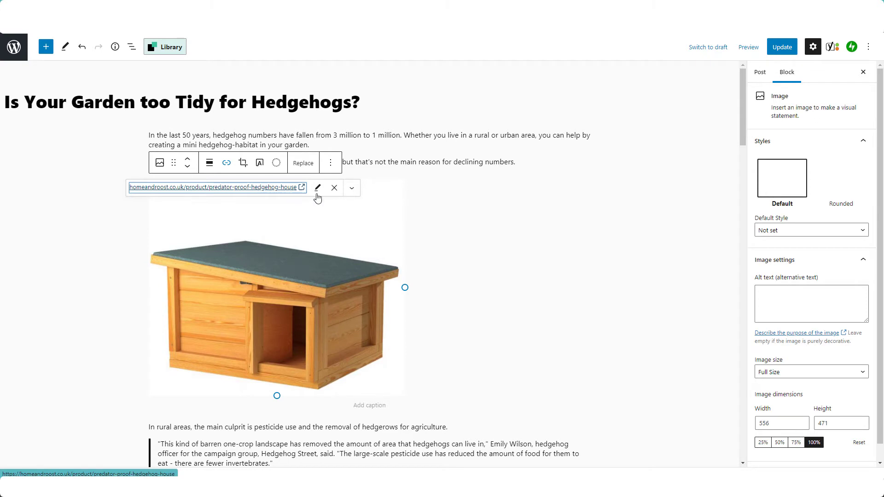
pyautogui.click(585, 216)
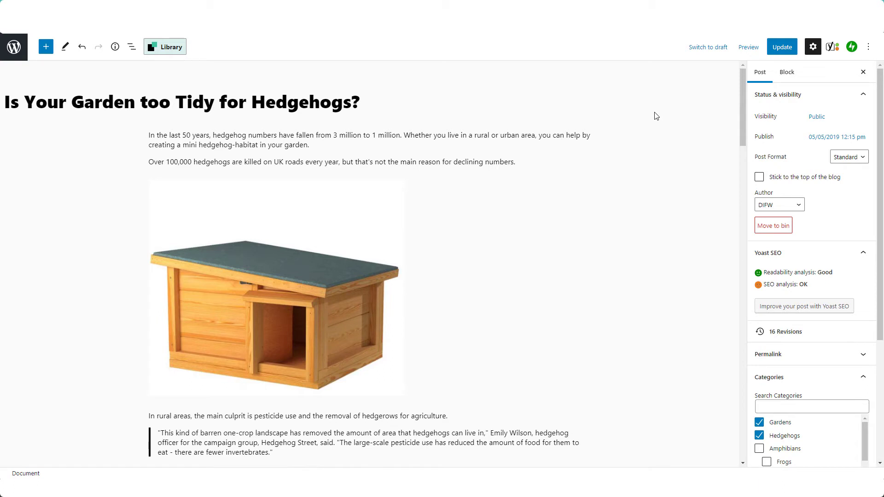
pyautogui.click(748, 47)
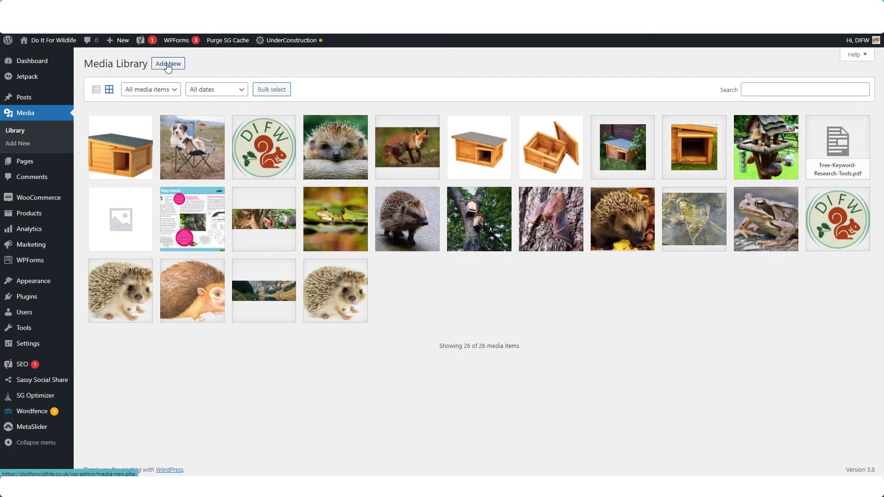
# Upload Predator-Proof-Hedgehog-House.png to the media library and view its attachment details.
pyautogui.click(167, 65)
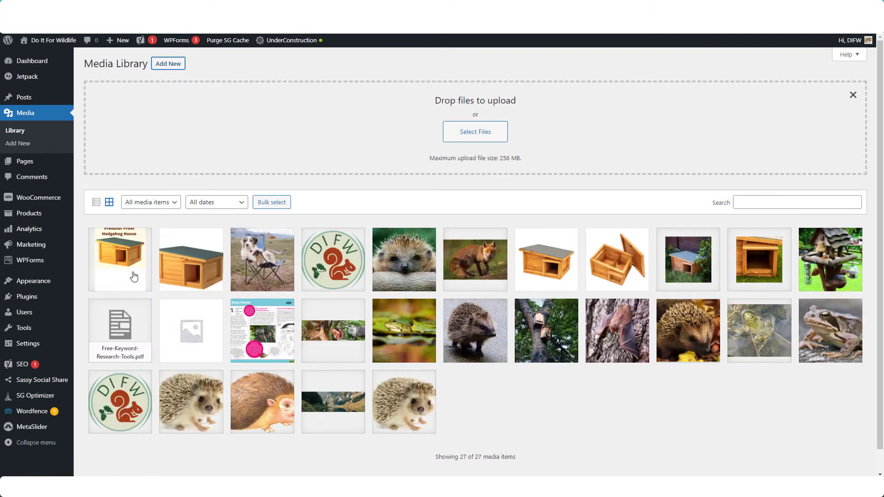
pyautogui.click(125, 245)
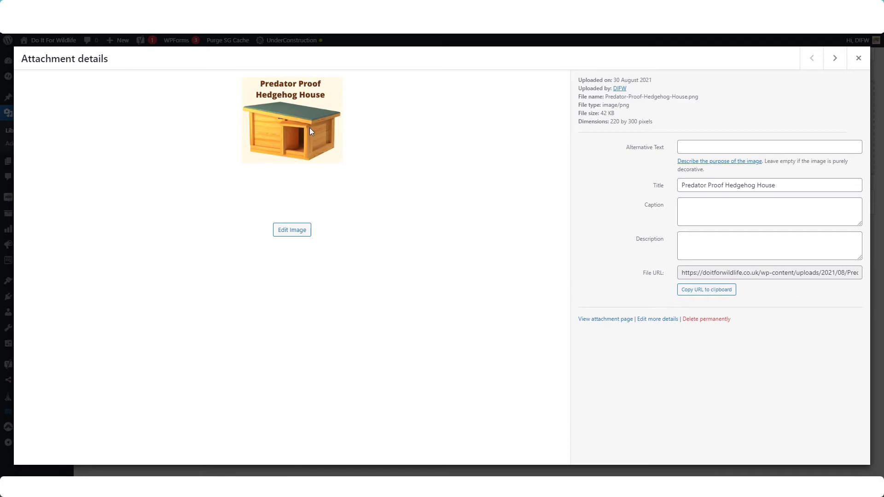
pyautogui.press('Escape')
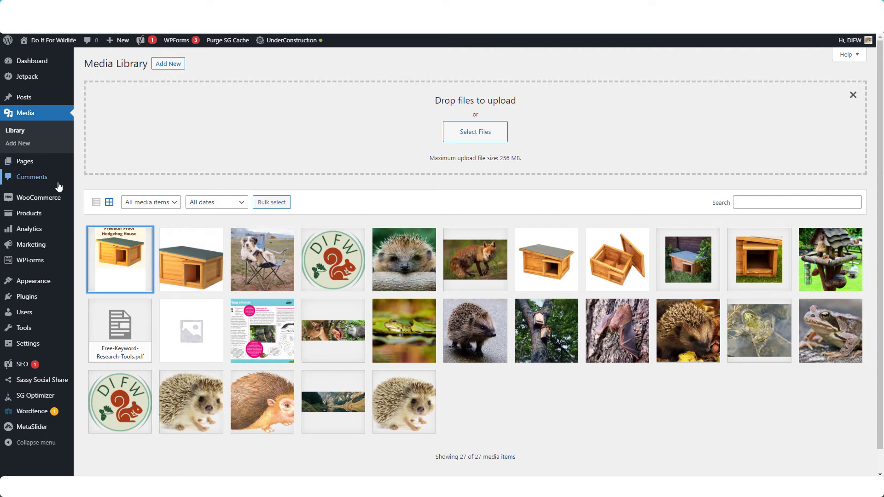
# Go to the site's widgets and add an Image block below the Categories list in the Secondary widget area.
pyautogui.moveTo(29, 285)
pyautogui.click(90, 312)
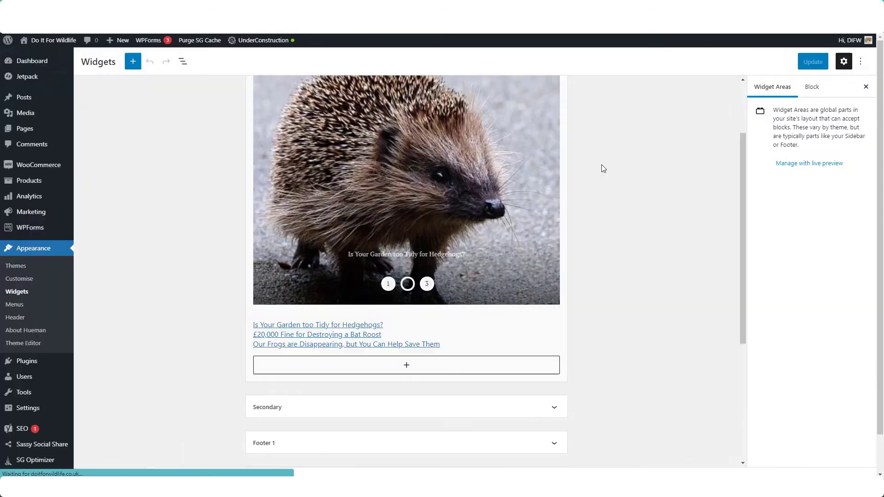
pyautogui.scroll(-3, 600, 166)
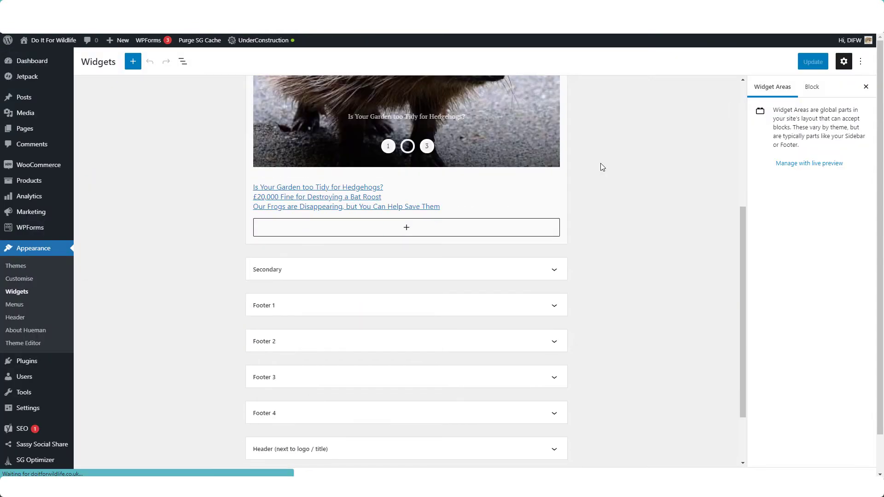
pyautogui.scroll(-2, 599, 166)
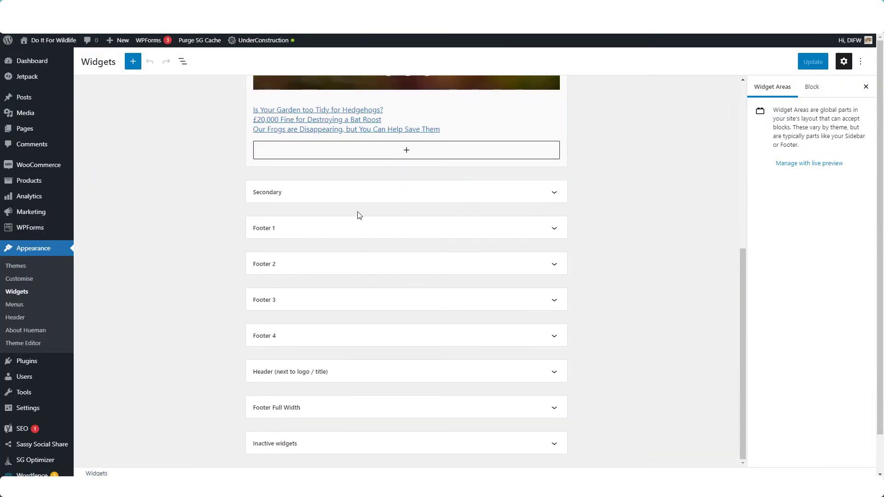
pyautogui.click(550, 193)
pyautogui.scroll(-1, 317, 250)
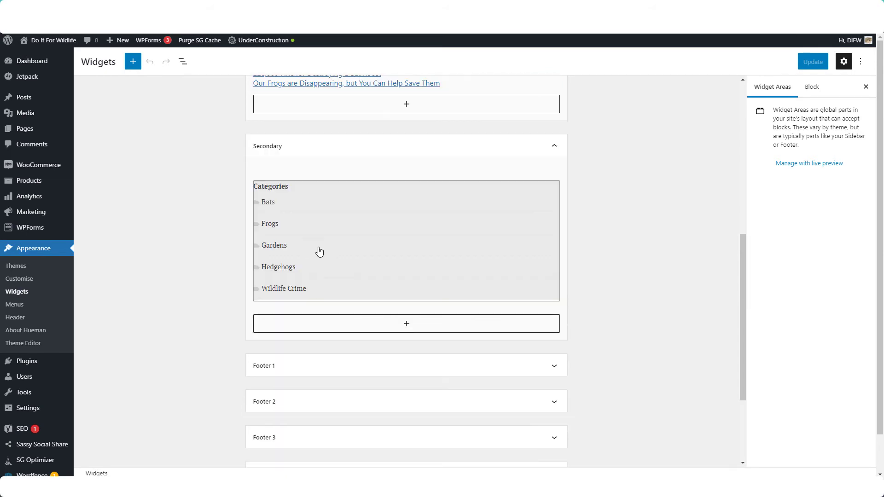
pyautogui.click(408, 327)
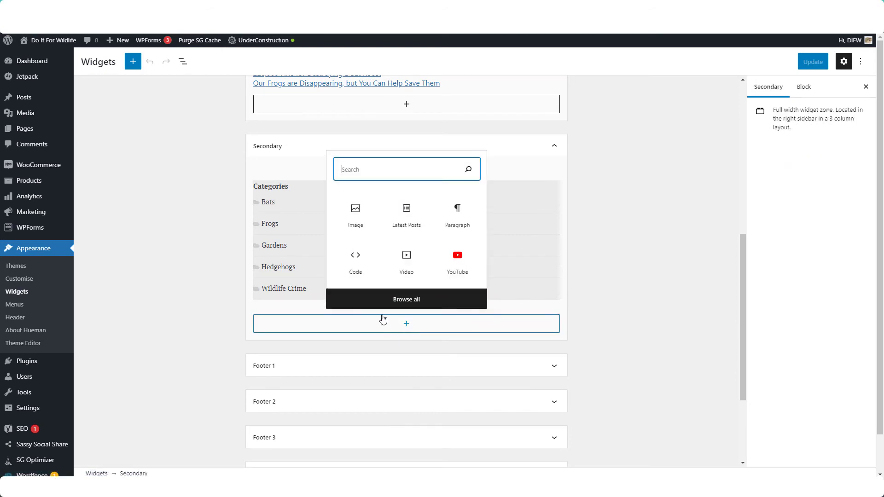
pyautogui.click(356, 214)
pyautogui.scroll(-1, 343, 280)
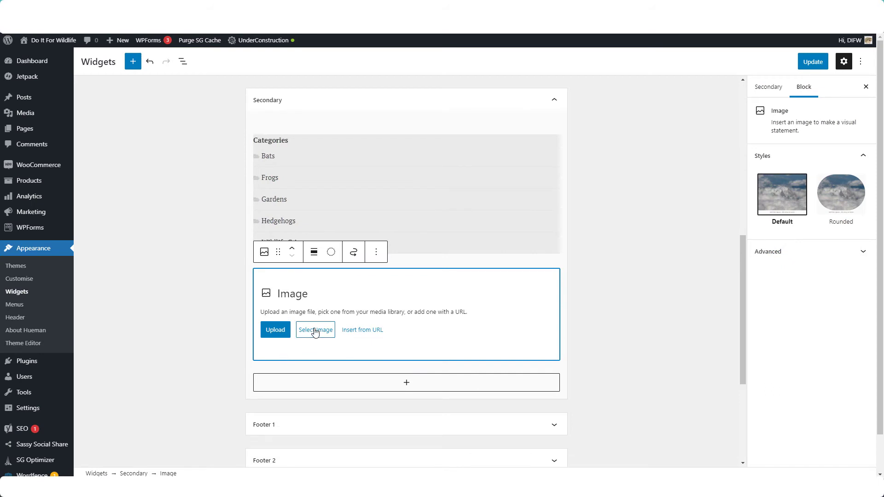
# Fill the widget's Image block with Predator-Proof-Hedgehog-House.png from the media library, giving it the alt text "Predator Proof Hedgehog House".
pyautogui.click(315, 331)
pyautogui.click(329, 364)
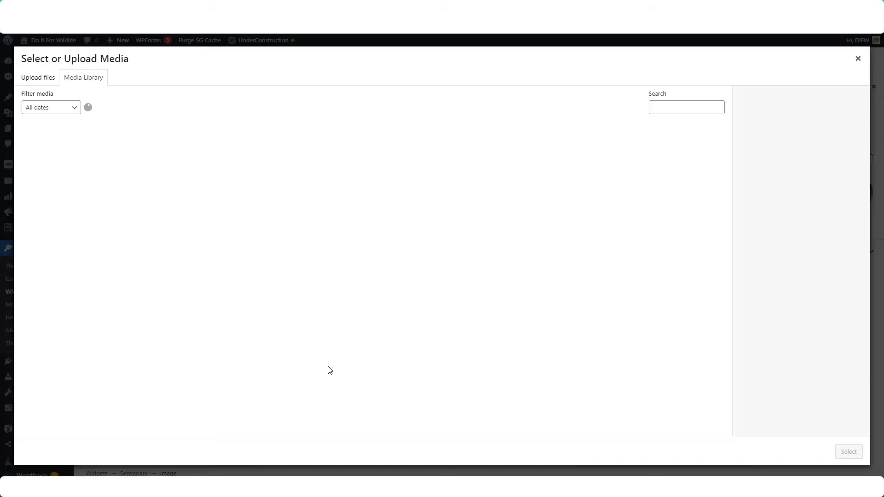
pyautogui.click(62, 156)
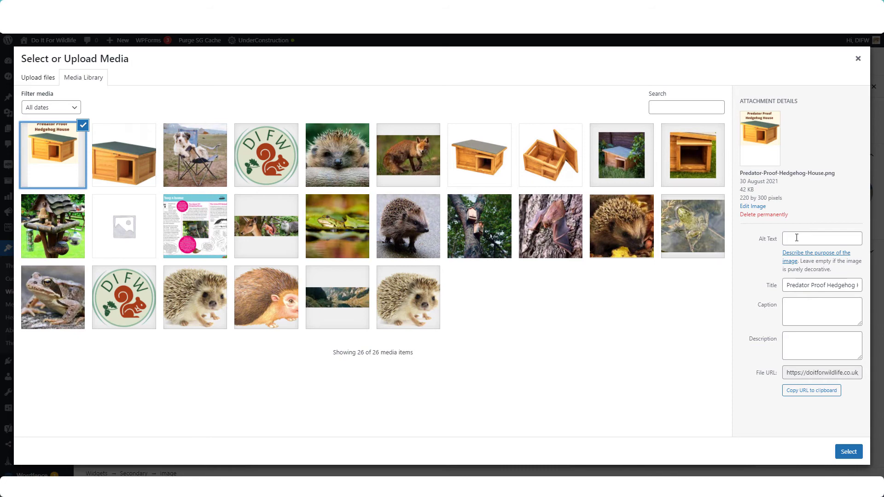
pyautogui.click(796, 239)
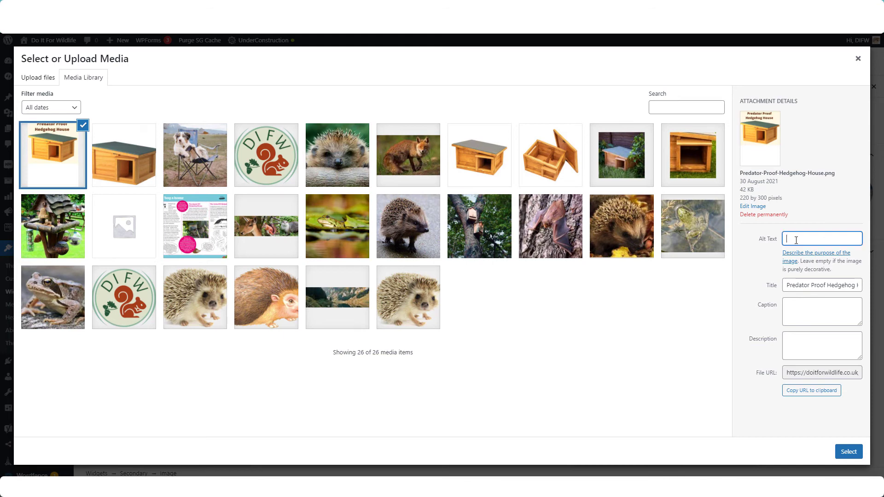
pyautogui.write('Predator Proof Hedgehog House')
pyautogui.click(850, 451)
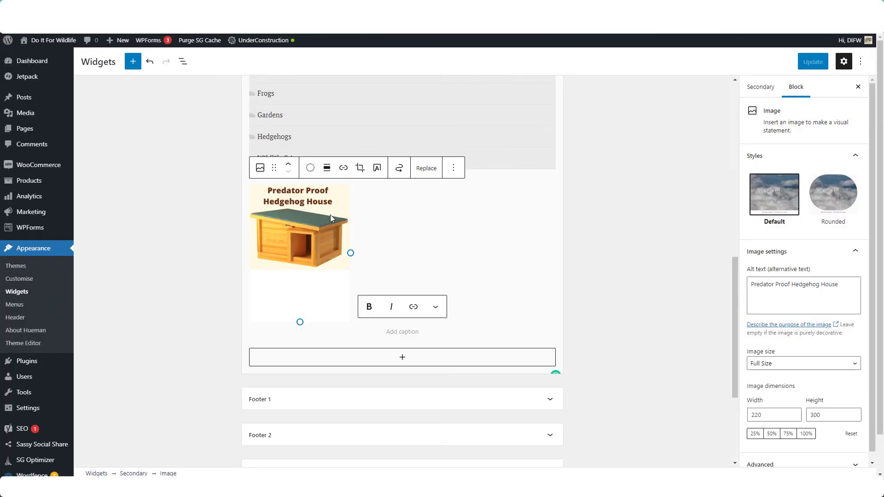
pyautogui.click(343, 169)
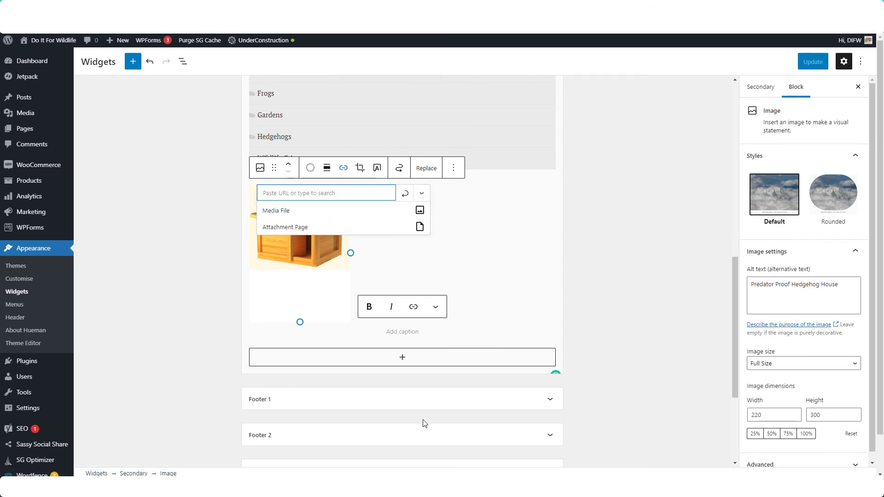
pyautogui.hotkey('ctrl', 'v')
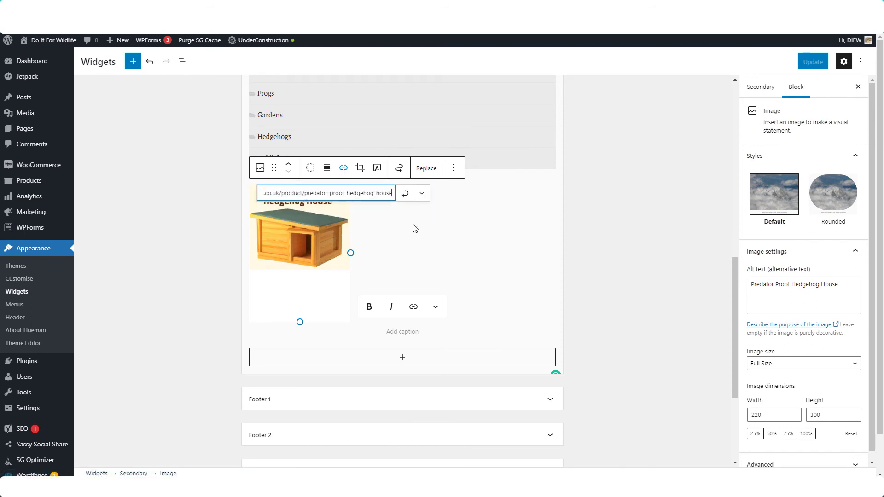
pyautogui.click(422, 194)
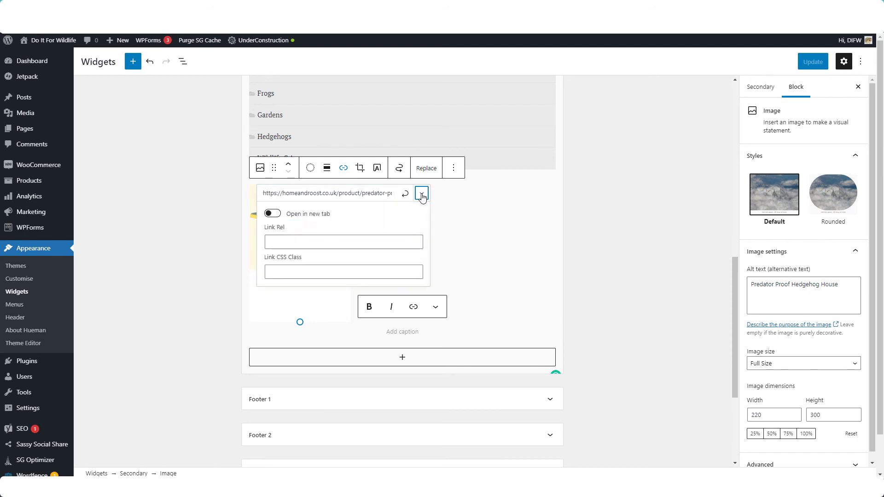
pyautogui.click(273, 214)
pyautogui.click(812, 61)
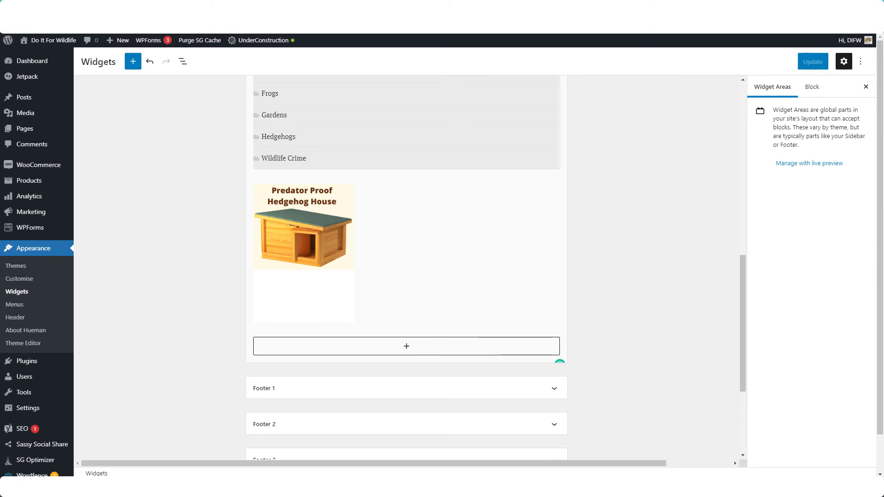
# View the sidebar banner on the live home page, test its product link, and return to the widgets editor.
pyautogui.click(663, 7)
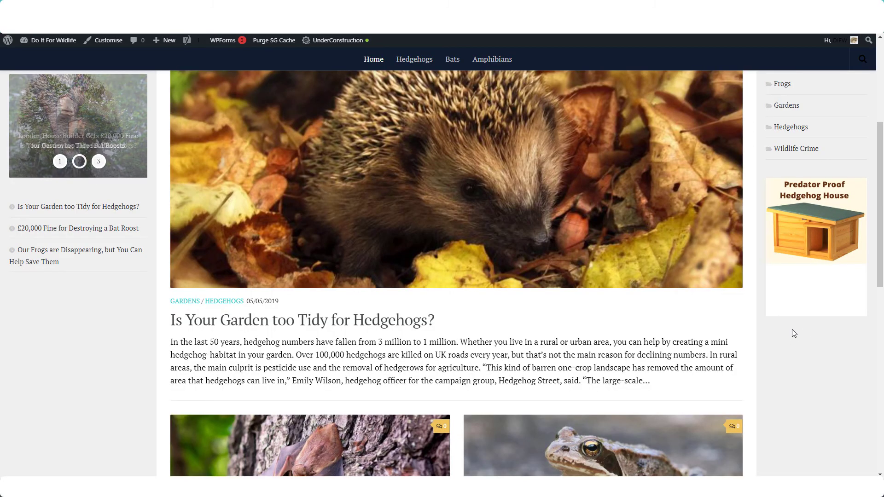
pyautogui.click(817, 242)
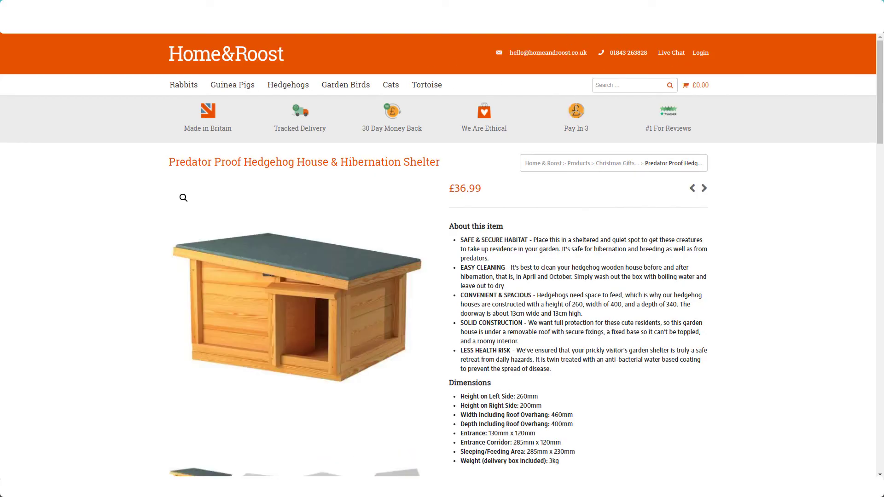
pyautogui.hotkey('alt', 'Left')
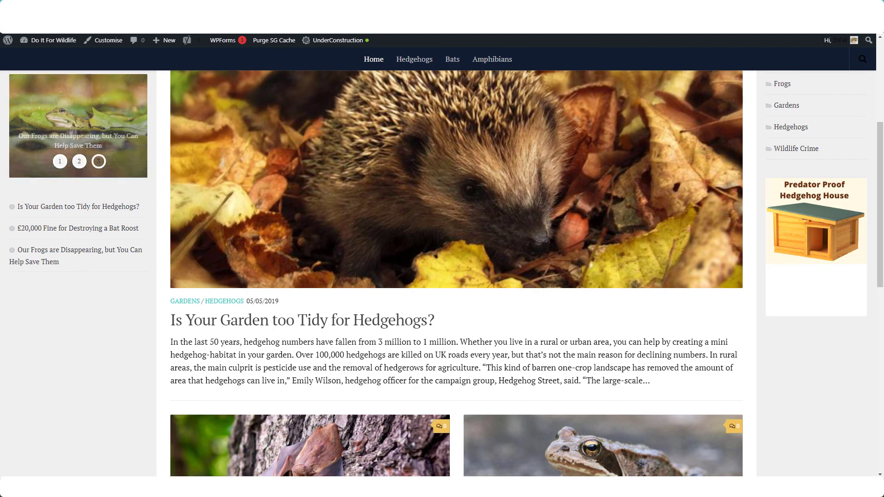
pyautogui.hotkey('ctrl', 'Tab')
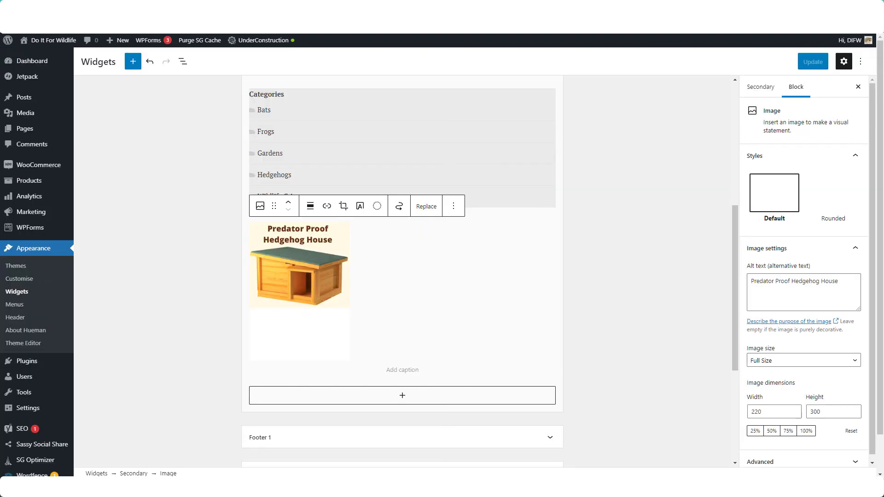